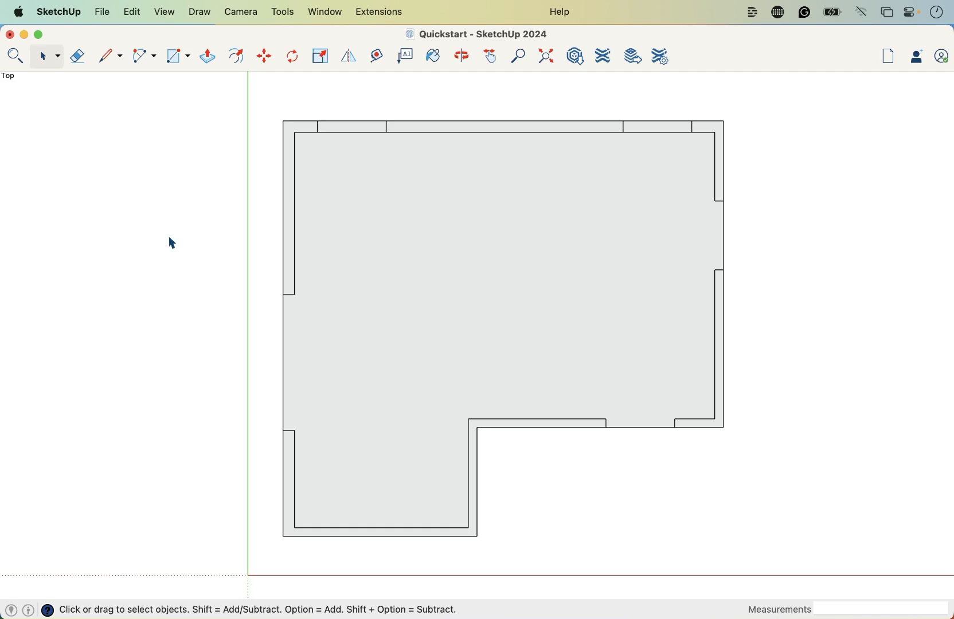
# Step: Draw a rectangle about 5' 6" by 2' 3" on the floor face, against the inner edge of the upper-left wall
pyautogui.scroll(3, 296, 255)
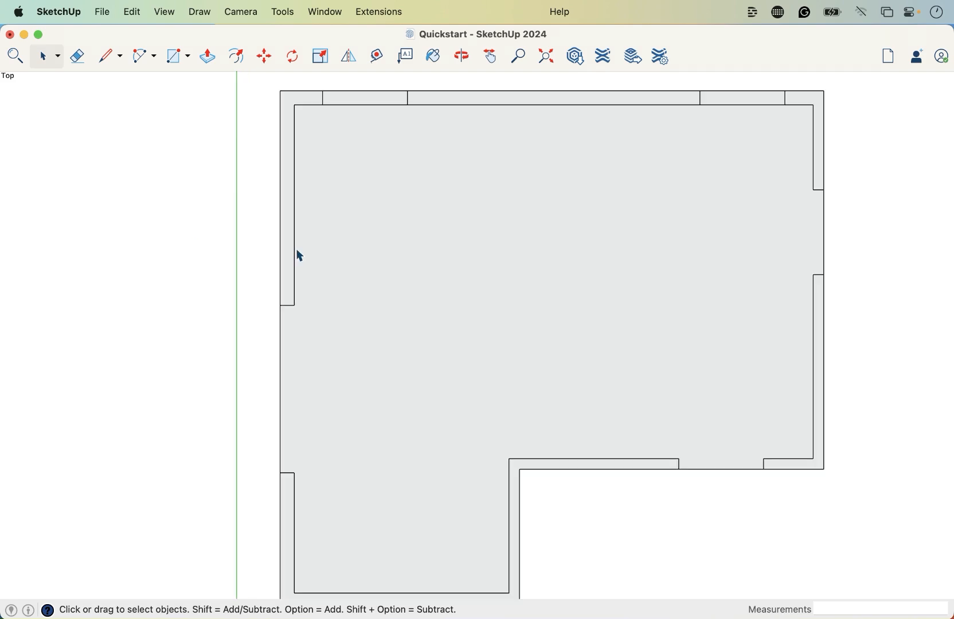
pyautogui.press('r')
pyautogui.click(295, 284)
pyautogui.click(357, 130)
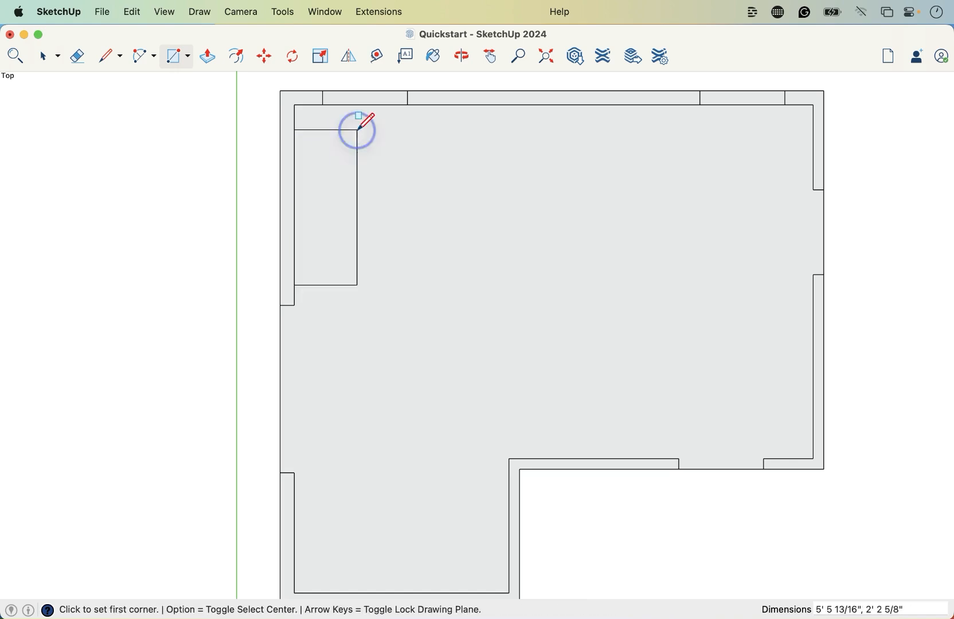
pyautogui.press('space')
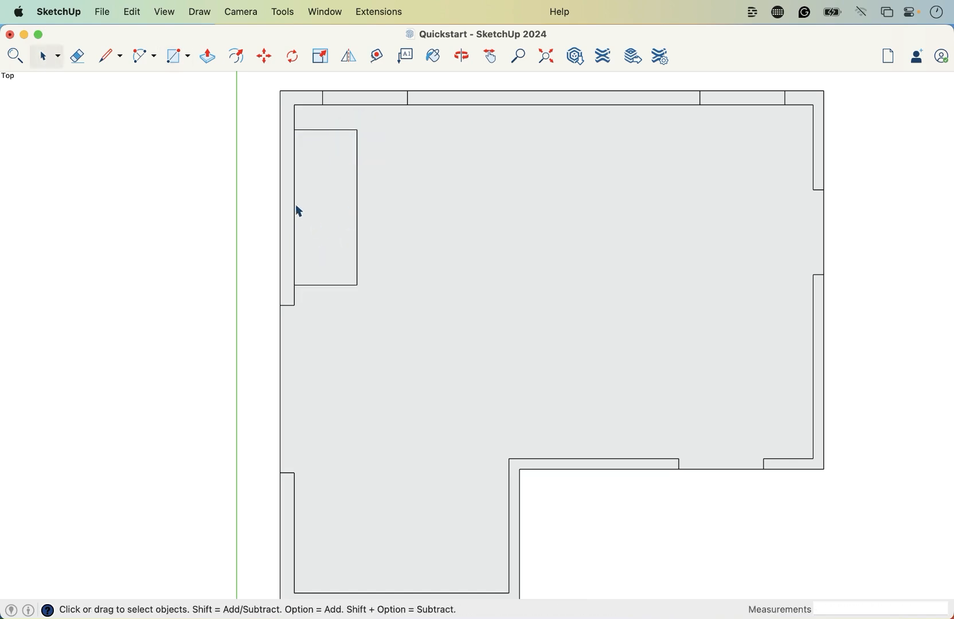
# Step: Try to move the rectangle's face away from the wall toward the middle of the room
pyautogui.click(309, 191)
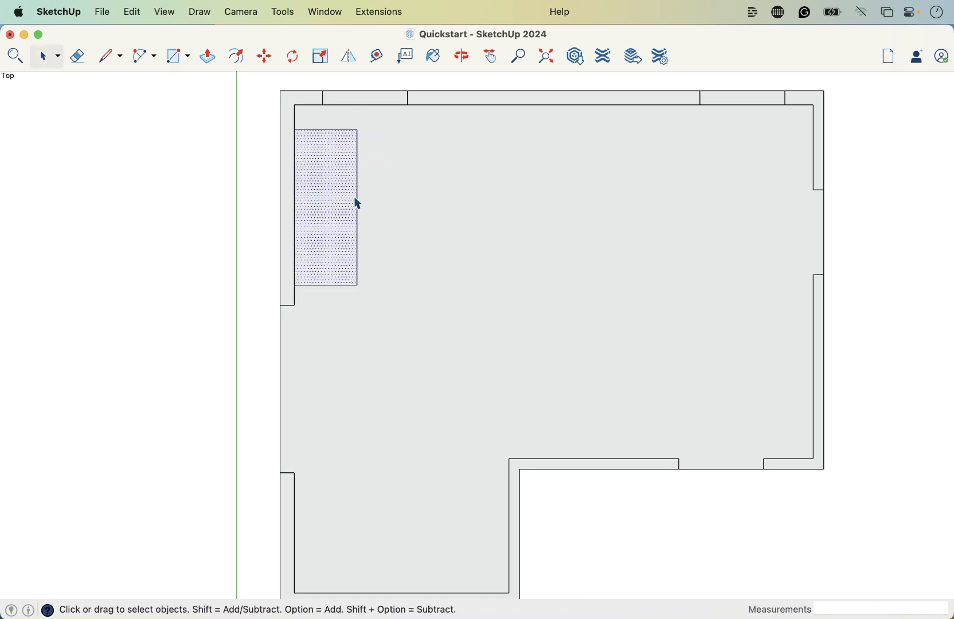
pyautogui.press('m')
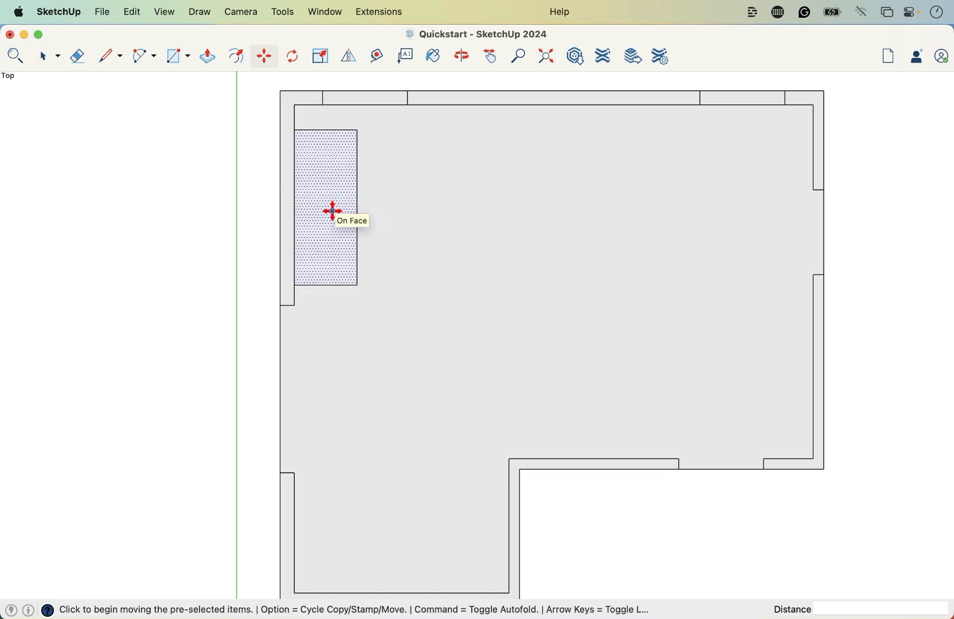
pyautogui.click(332, 211)
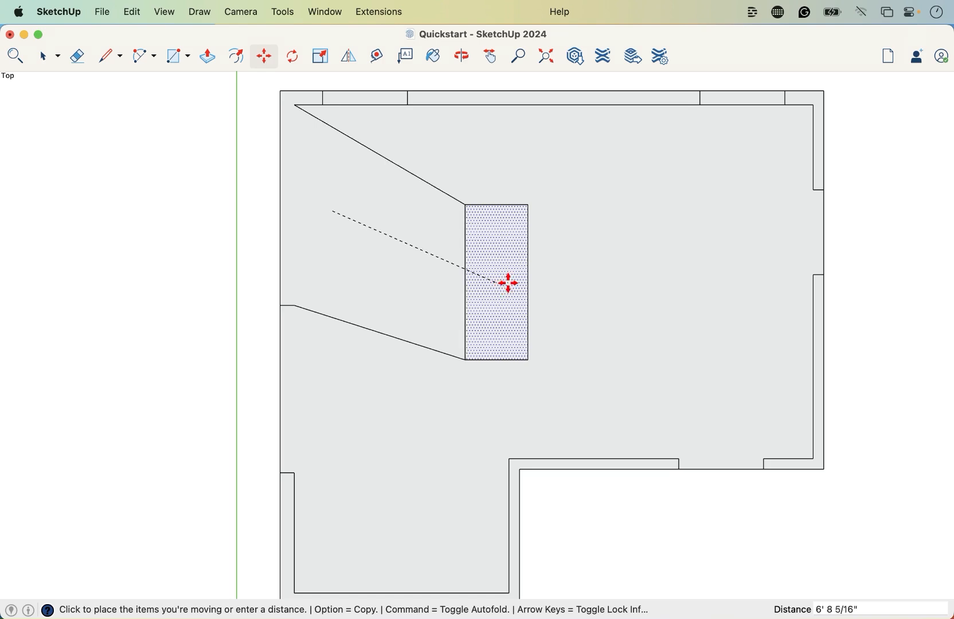
pyautogui.press('space')
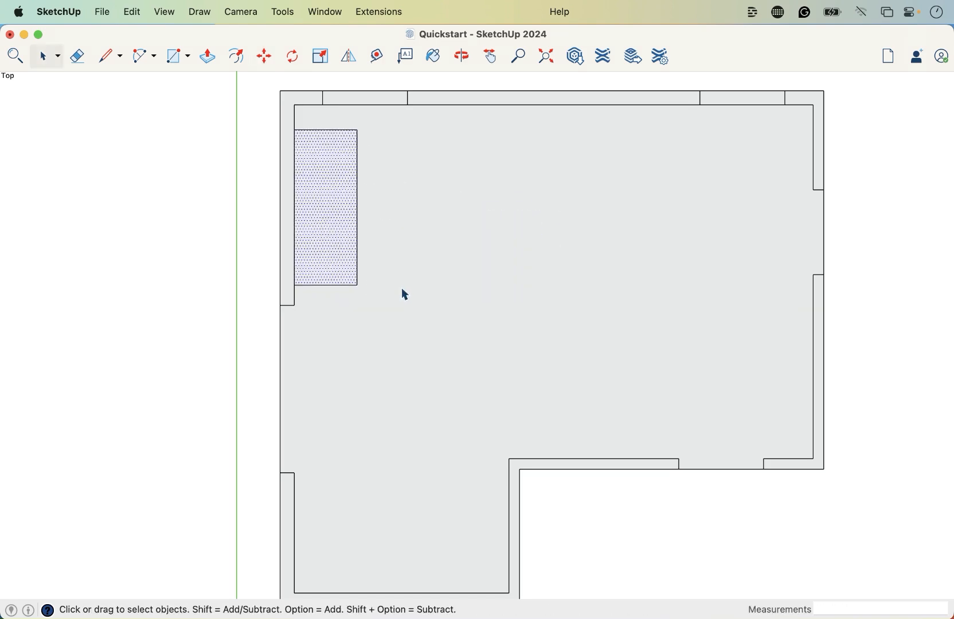
# Step: Delete the rectangle's face from the floor, and undo both the deletion and the rectangle
pyautogui.click(343, 241)
pyautogui.press('Delete')
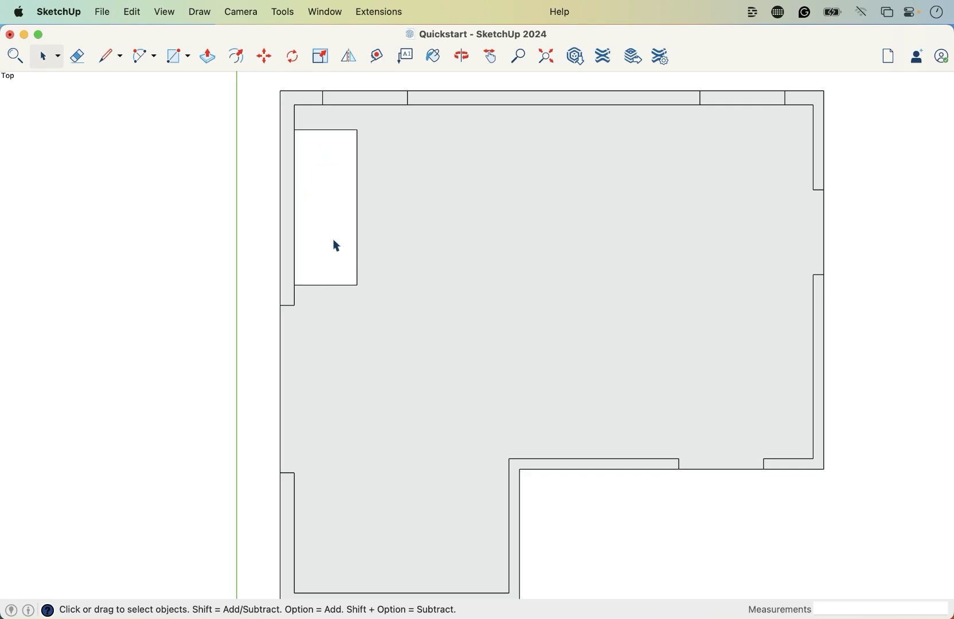
pyautogui.press('super+z')
pyautogui.press('super+z')
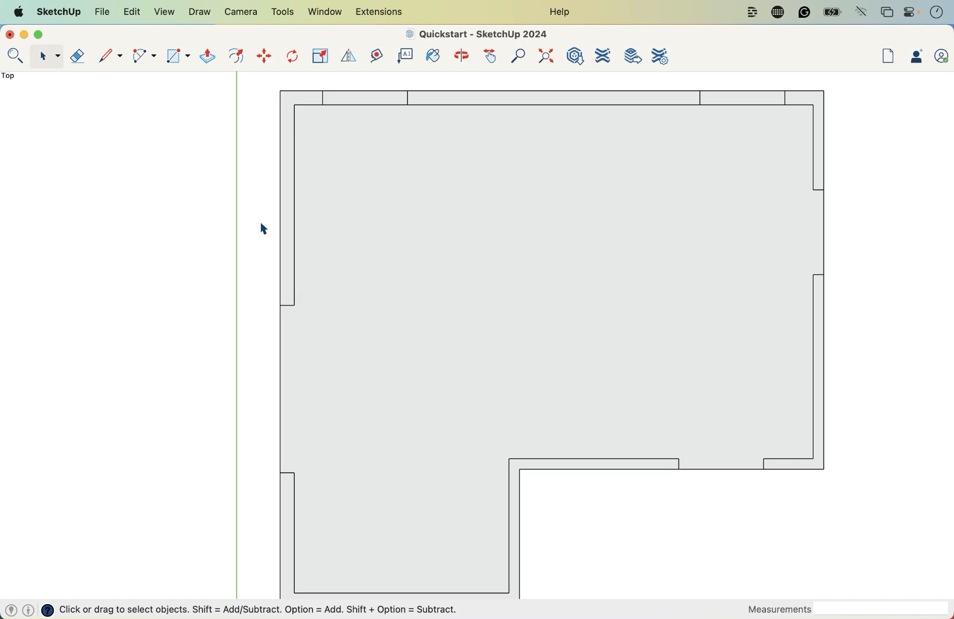
# Step: Select all connected edges and faces of the floor plan, make them a group, and clear the selection
pyautogui.scroll(-3, 324, 232)
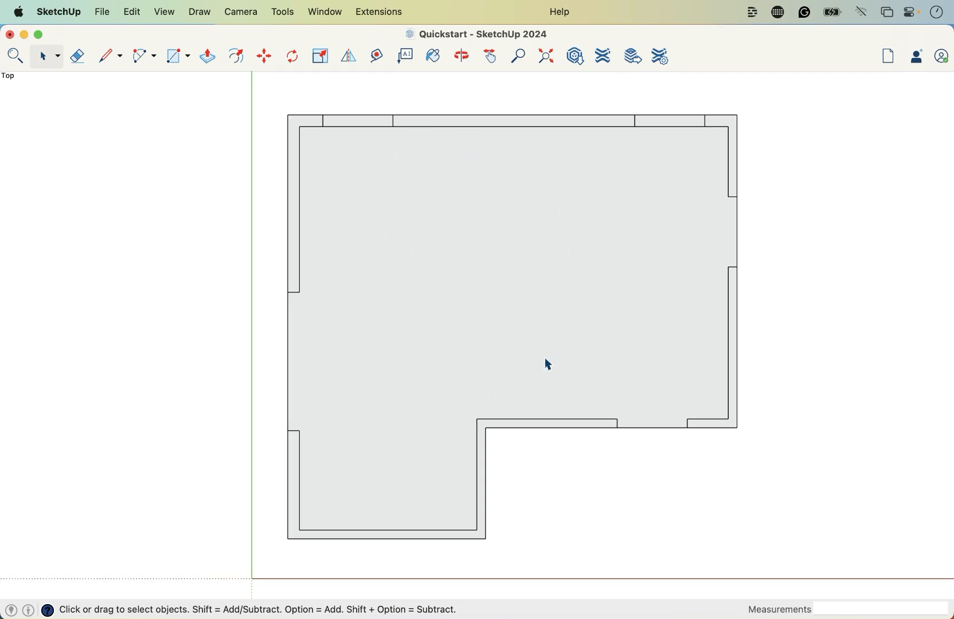
pyautogui.doubleClick(480, 245)
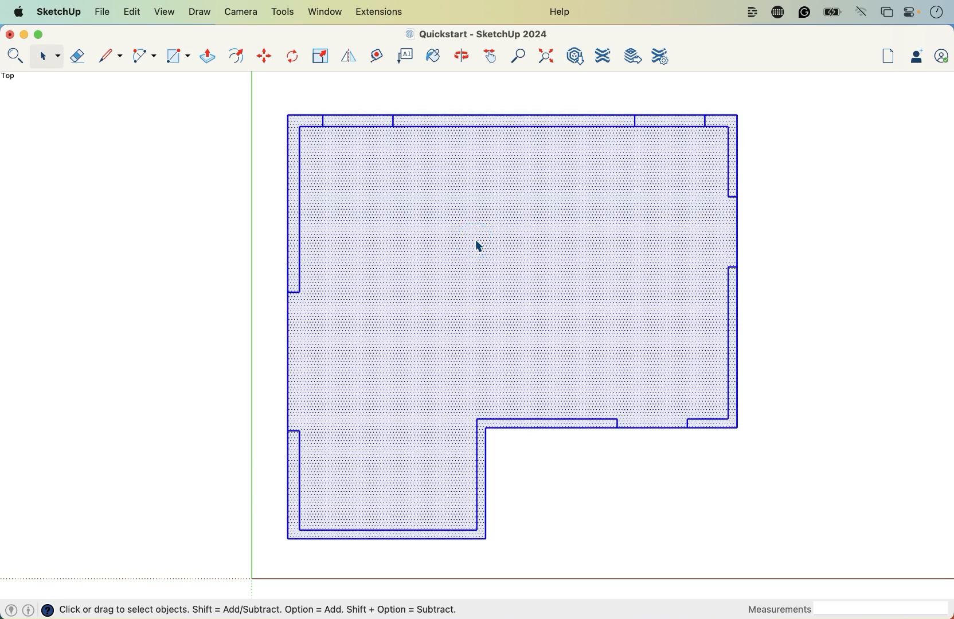
pyautogui.scroll(1, 502, 267)
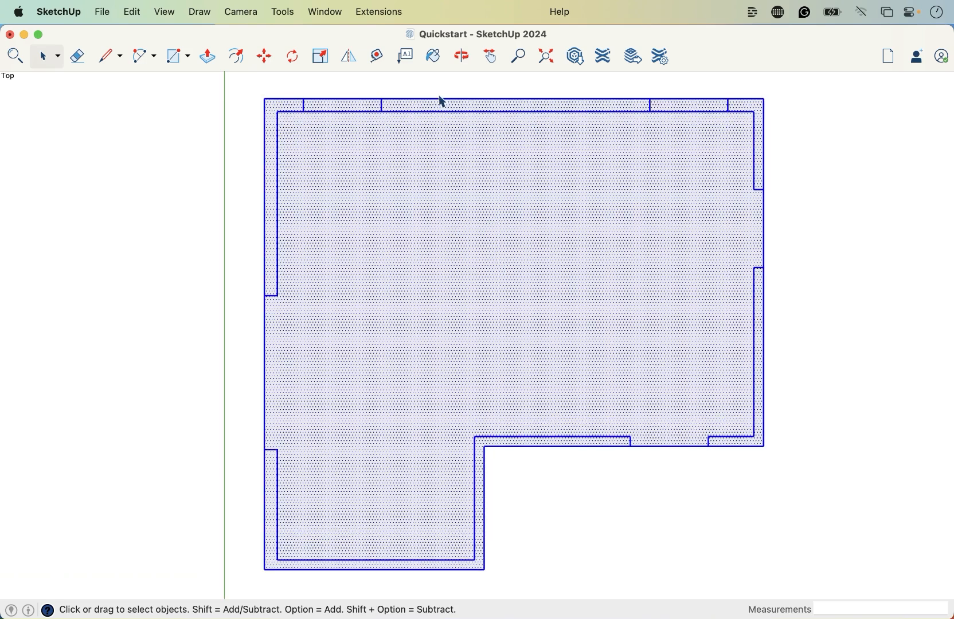
pyautogui.scroll(4, 276, 167)
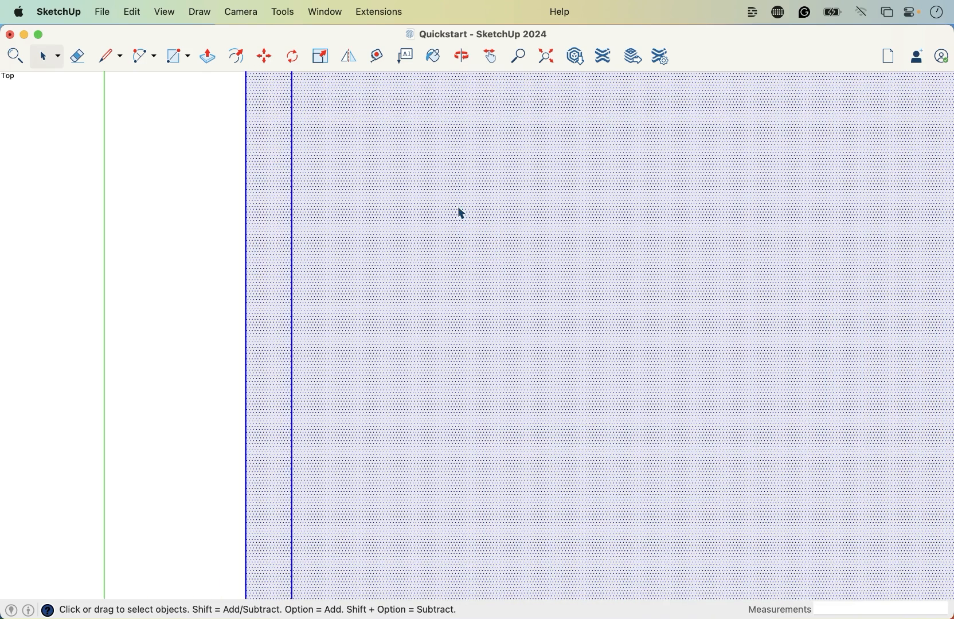
pyautogui.scroll(-3, 258, 227)
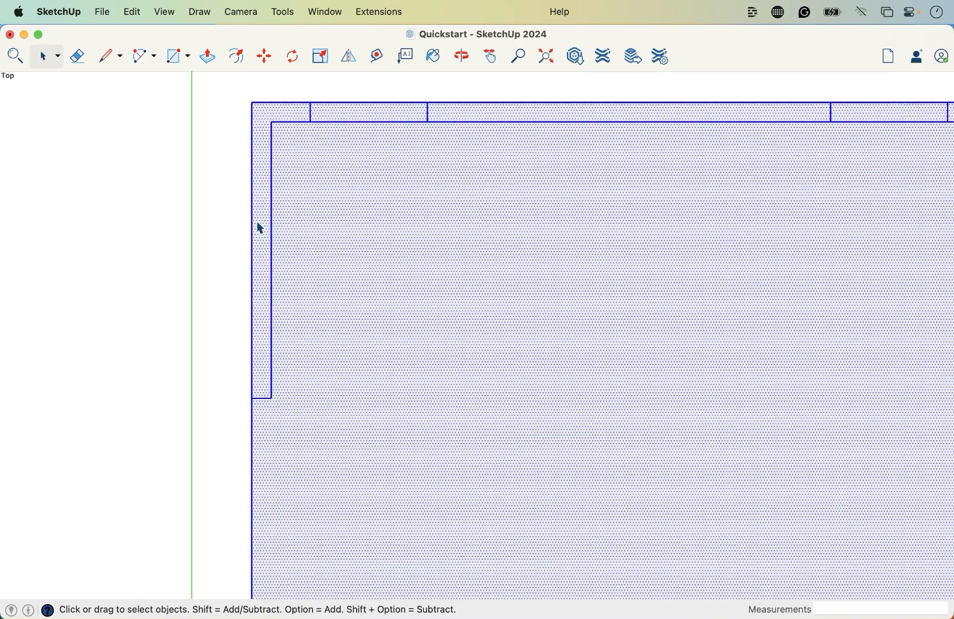
pyautogui.scroll(-3, 421, 238)
pyautogui.click(401, 268)
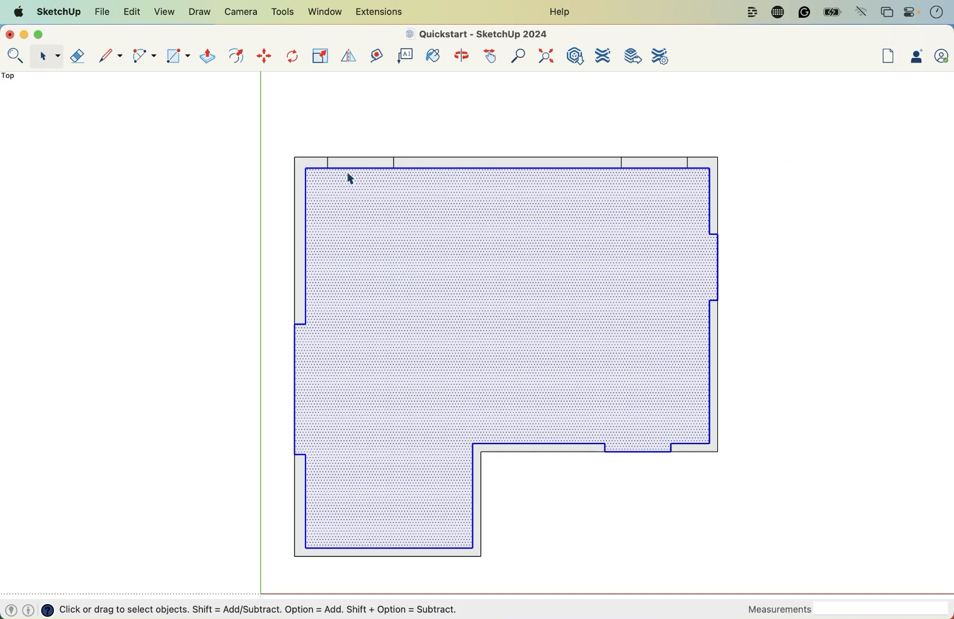
pyautogui.tripleClick(559, 308)
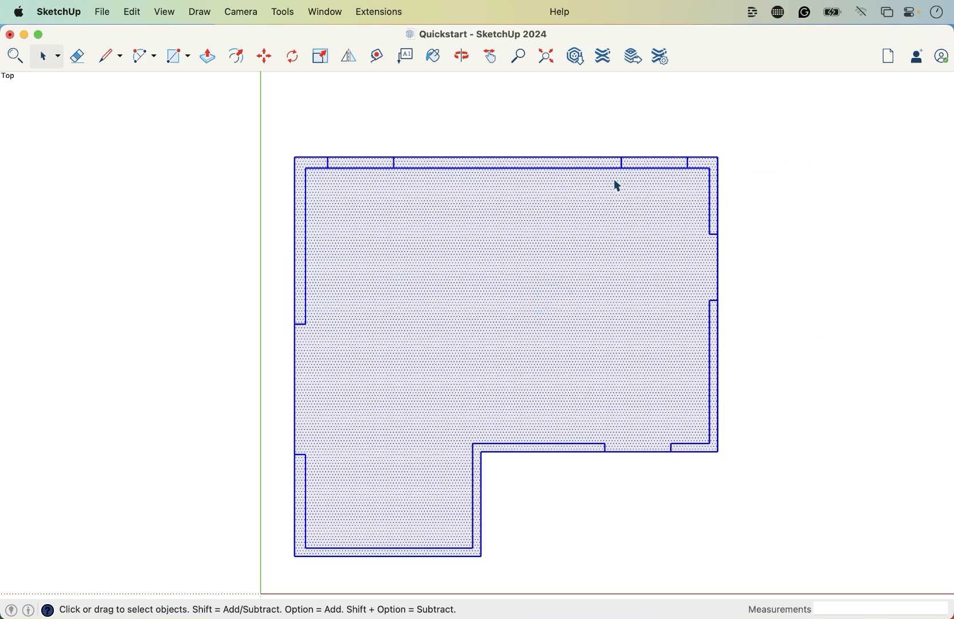
pyautogui.scroll(1, 438, 444)
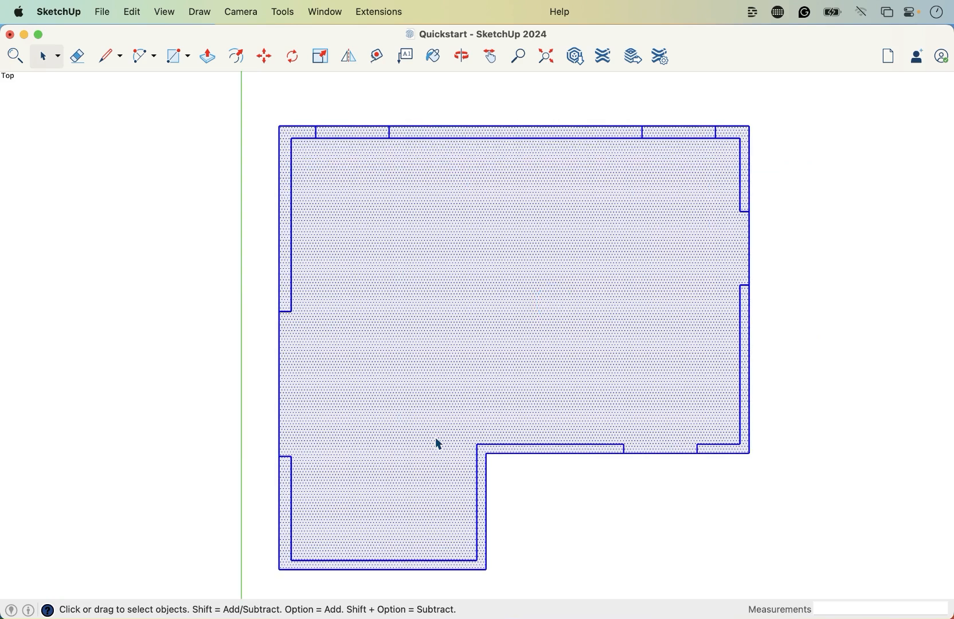
pyautogui.rightClick(464, 328)
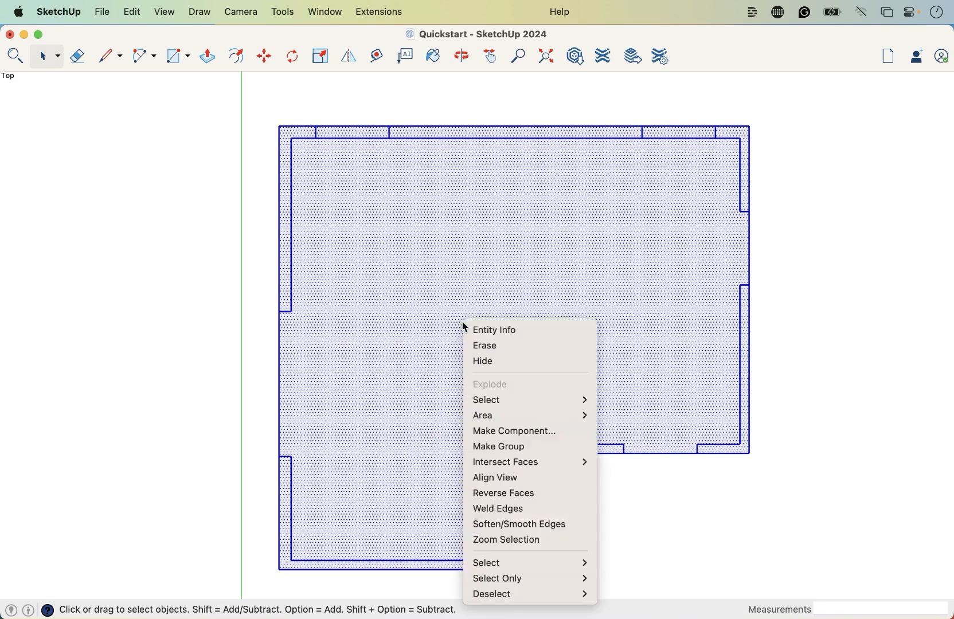
pyautogui.click(497, 446)
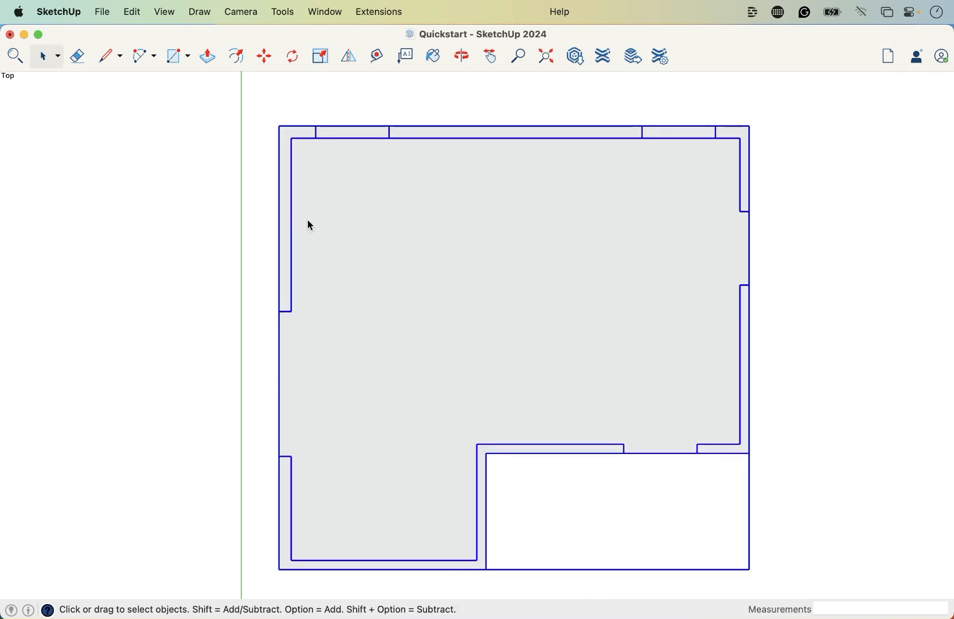
pyautogui.click(176, 202)
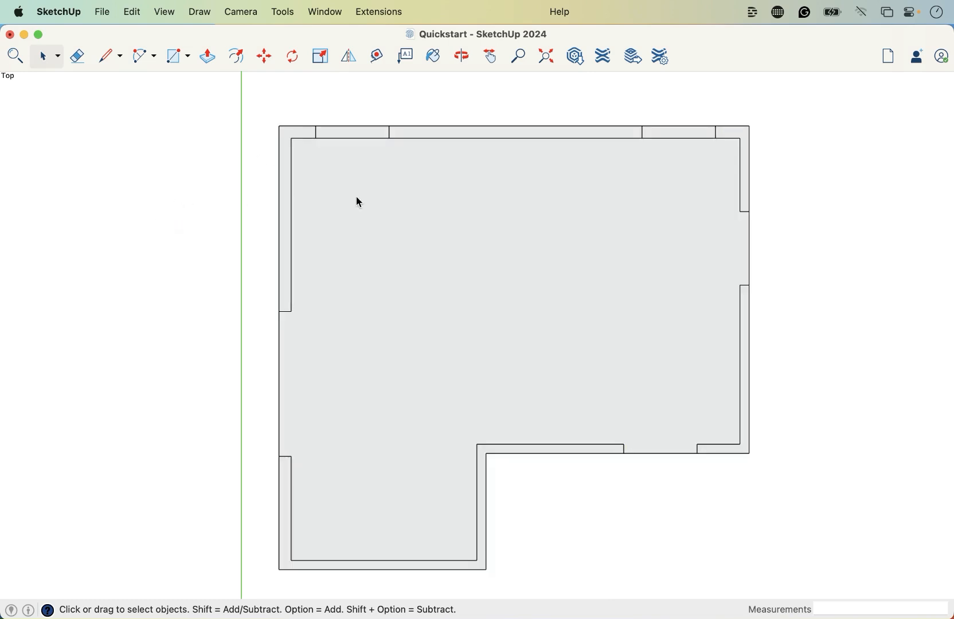
# Step: Select and deselect the floor plan group to examine its bounding box and how it selects as one object
pyautogui.click(503, 206)
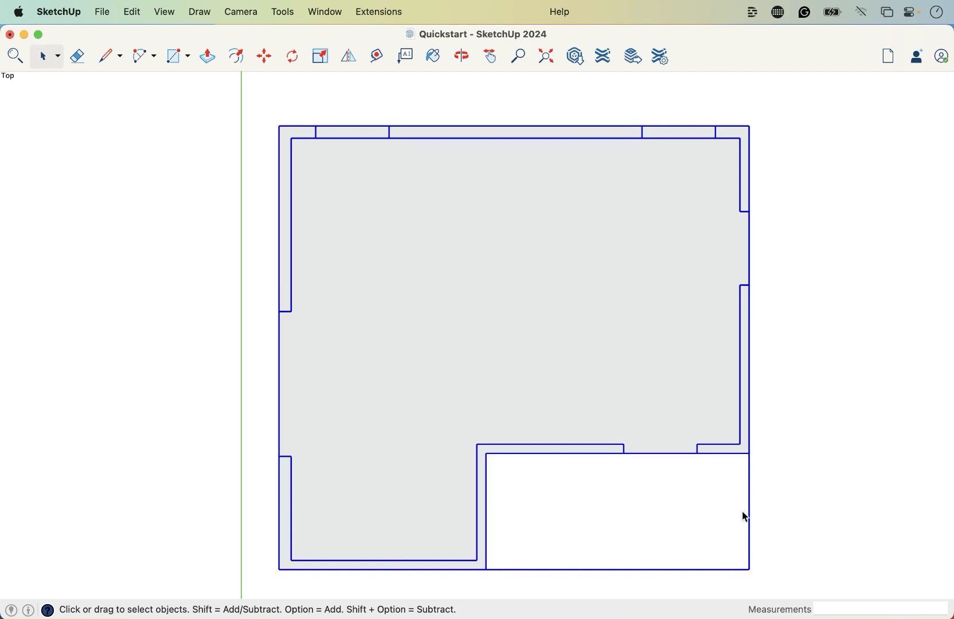
pyautogui.click(786, 445)
pyautogui.click(472, 564)
pyautogui.click(769, 478)
pyautogui.click(555, 401)
pyautogui.click(262, 307)
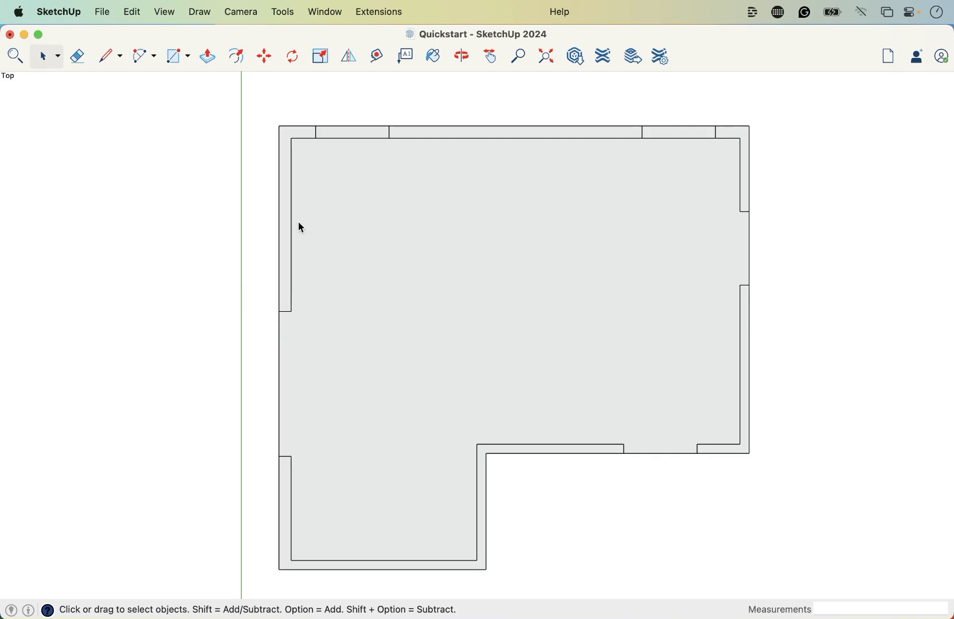
# Step: Draw a loose rectangle over the floor plan group, against the inner edge of the upper-left wall
pyautogui.scroll(3, 299, 223)
pyautogui.press('r')
pyautogui.click(289, 147)
pyautogui.click(371, 302)
pyautogui.press('space')
pyautogui.scroll(2, 332, 189)
# Step: Move the rectangle's face around over the grouped floor plan, leaving it inside the room away from the upper-left wall
pyautogui.click(332, 188)
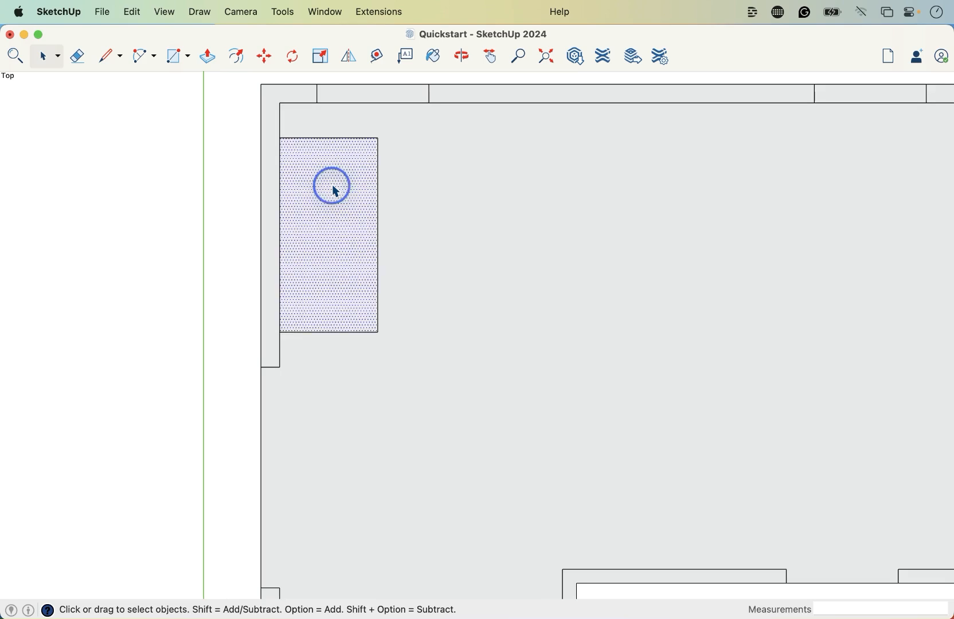
pyautogui.press('m')
pyautogui.click(328, 223)
pyautogui.click(453, 259)
pyautogui.press('space')
pyautogui.press('m')
pyautogui.click(449, 265)
pyautogui.click(300, 251)
pyautogui.click(307, 293)
pyautogui.click(434, 351)
pyautogui.scroll(-1, 290, 260)
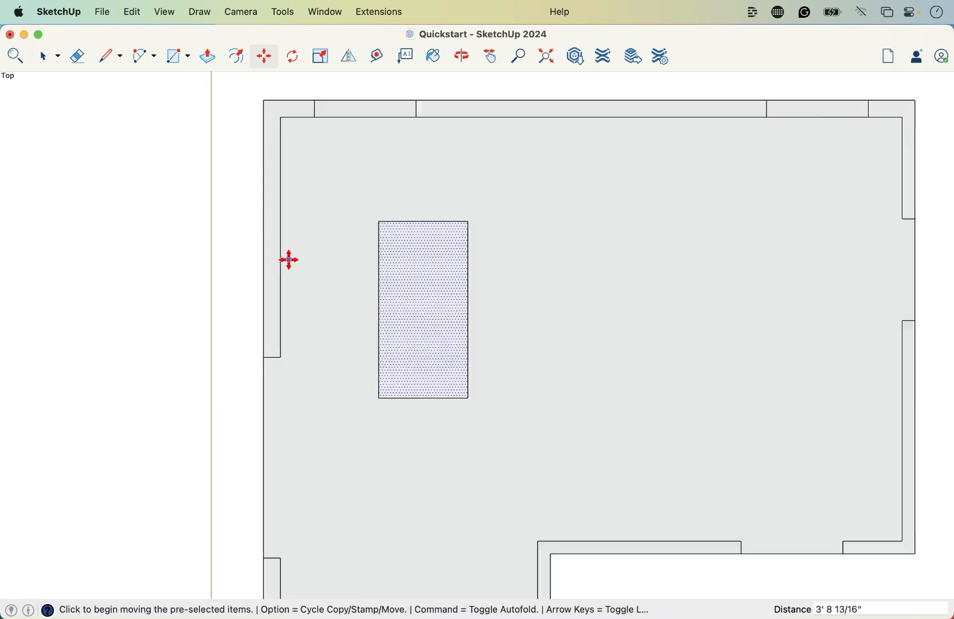
# Step: Select the floor plan group to check it is separate, and delete the loose rectangle with its edges
pyautogui.scroll(-4, 290, 259)
pyautogui.press('space')
pyautogui.click(294, 289)
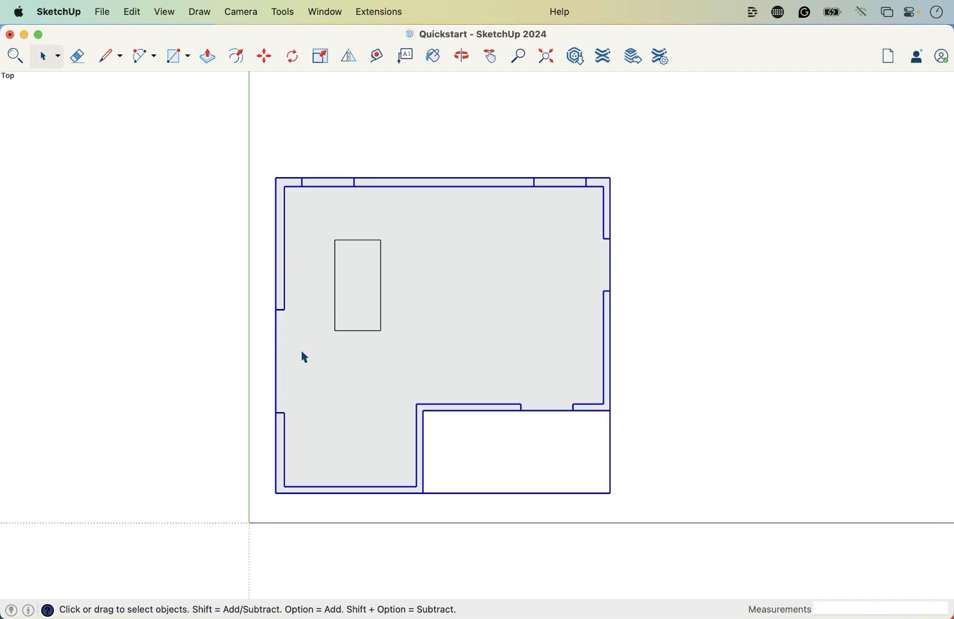
pyautogui.click(362, 292)
pyautogui.doubleClick(354, 292)
pyautogui.press('Delete')
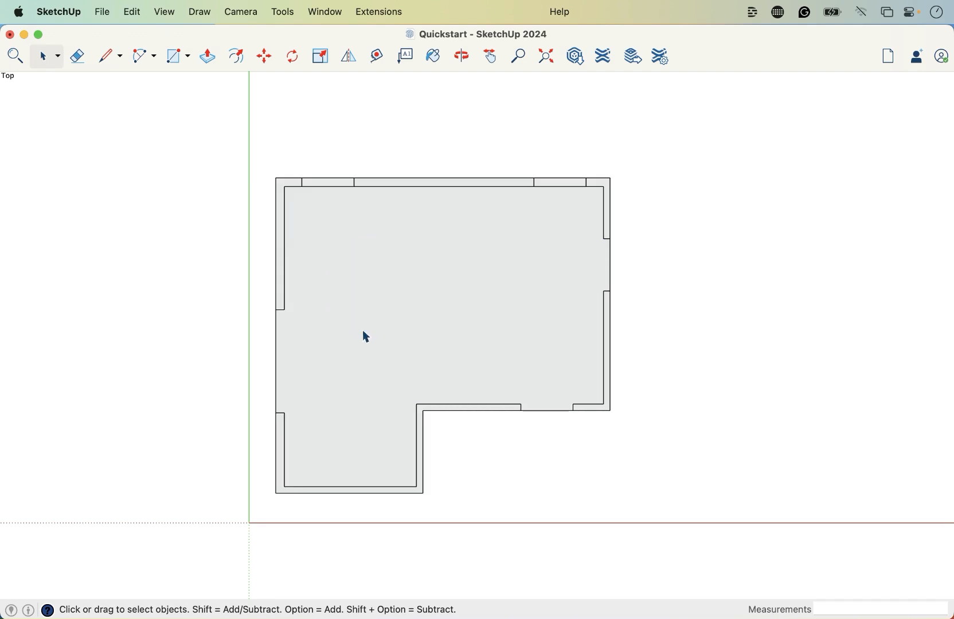
# Step: Open Entity Info for the floor plan group
pyautogui.scroll(2, 322, 359)
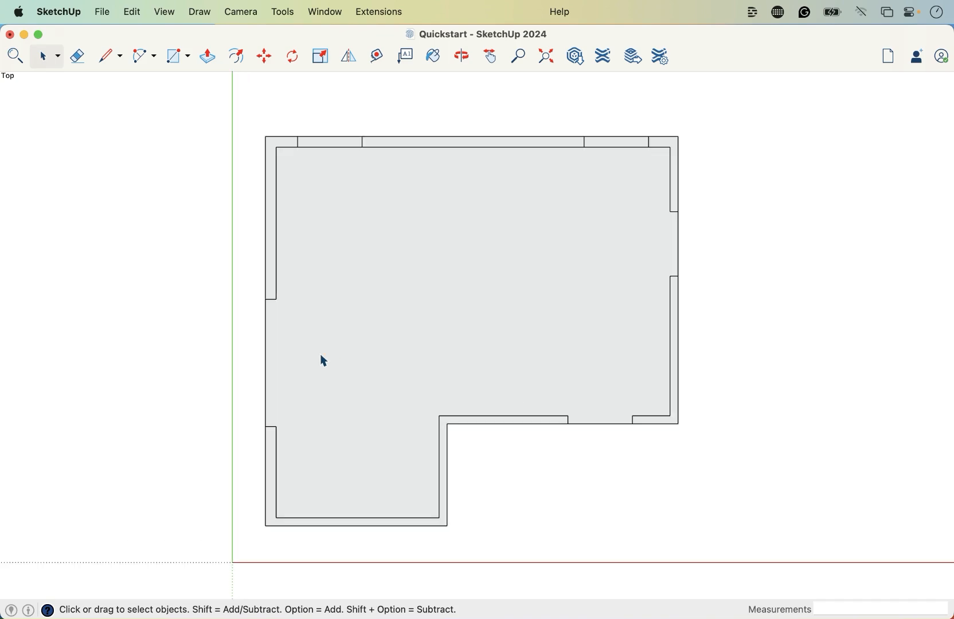
pyautogui.scroll(2, 347, 236)
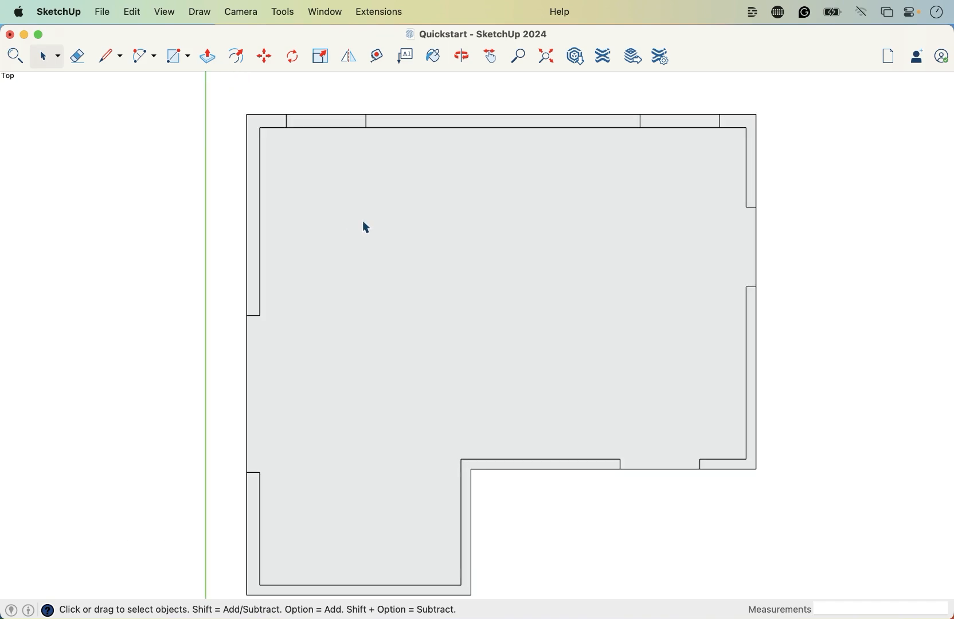
pyautogui.scroll(-1, 377, 225)
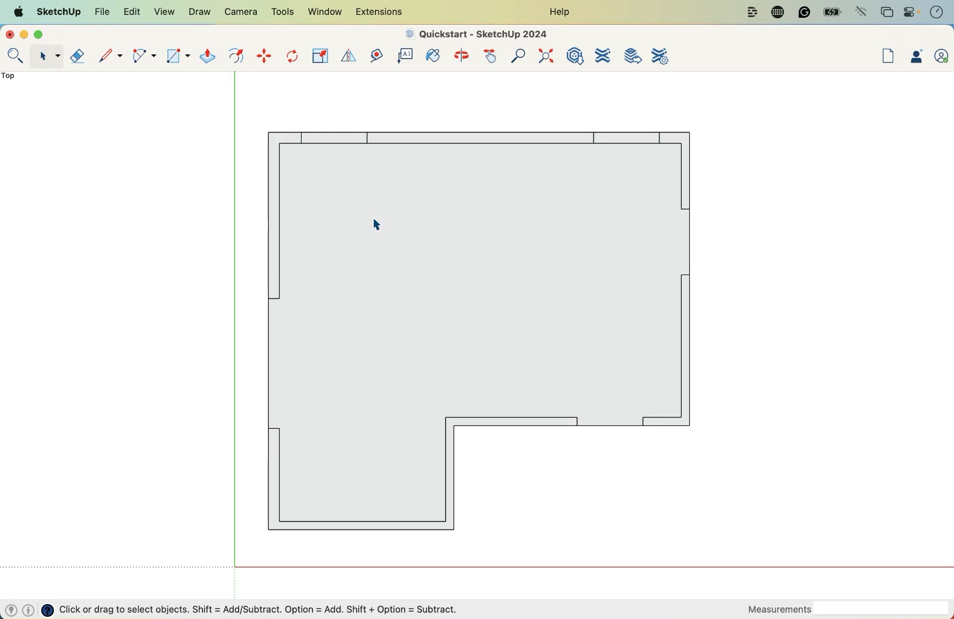
pyautogui.rightClick(373, 223)
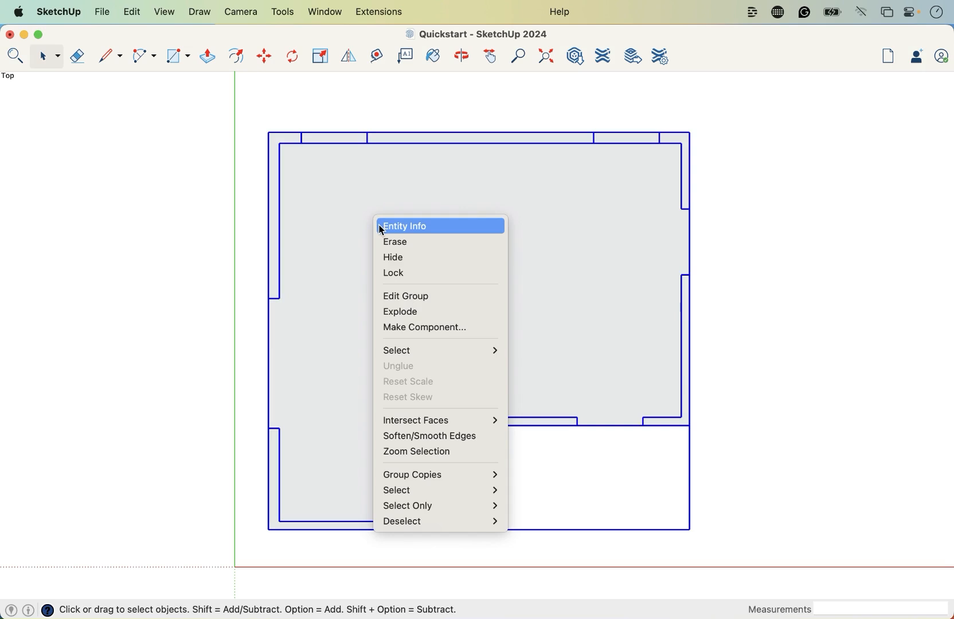
pyautogui.click(349, 227)
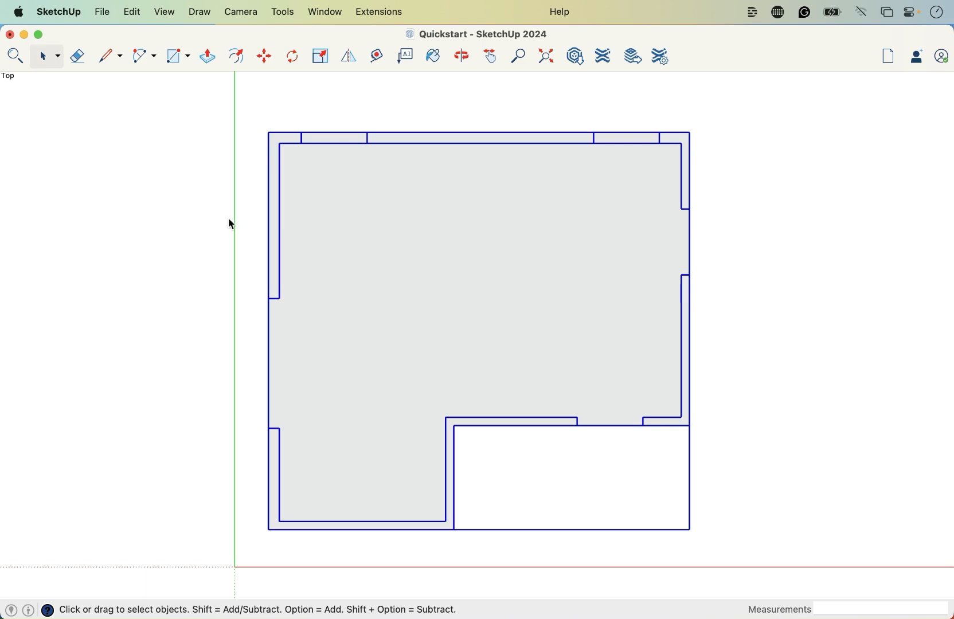
pyautogui.rightClick(163, 215)
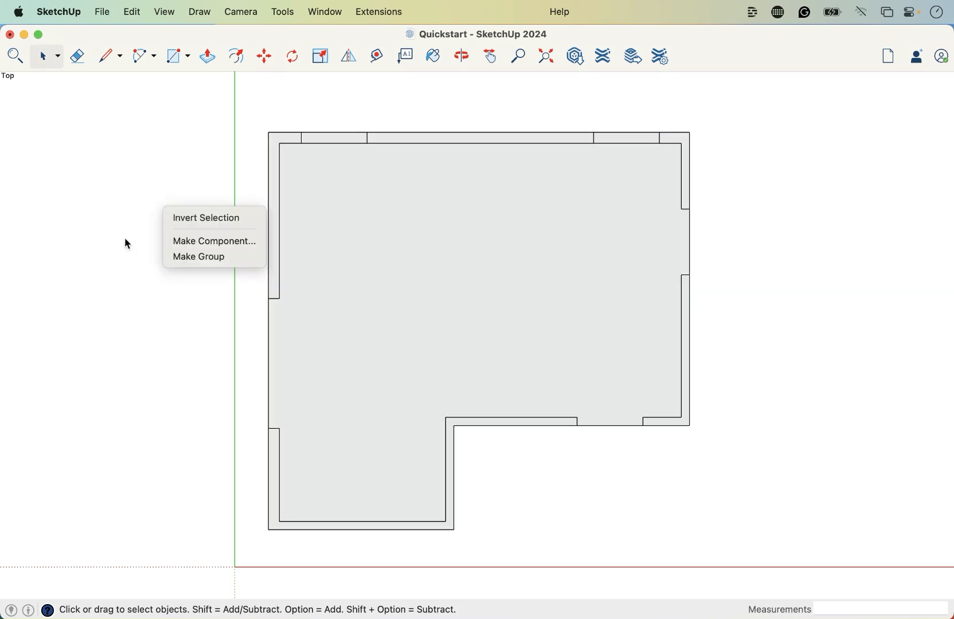
pyautogui.click(154, 189)
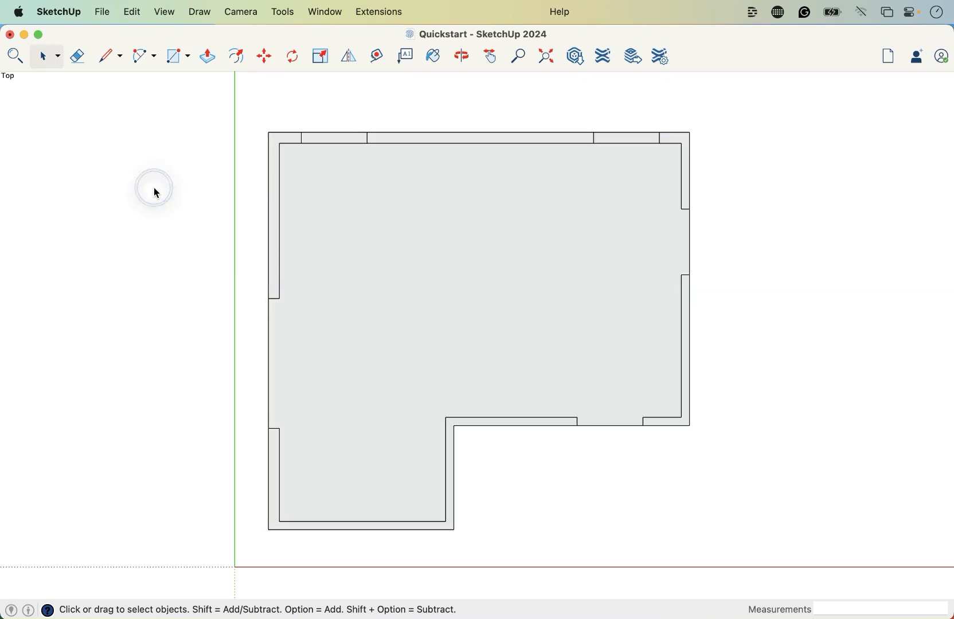
pyautogui.rightClick(371, 270)
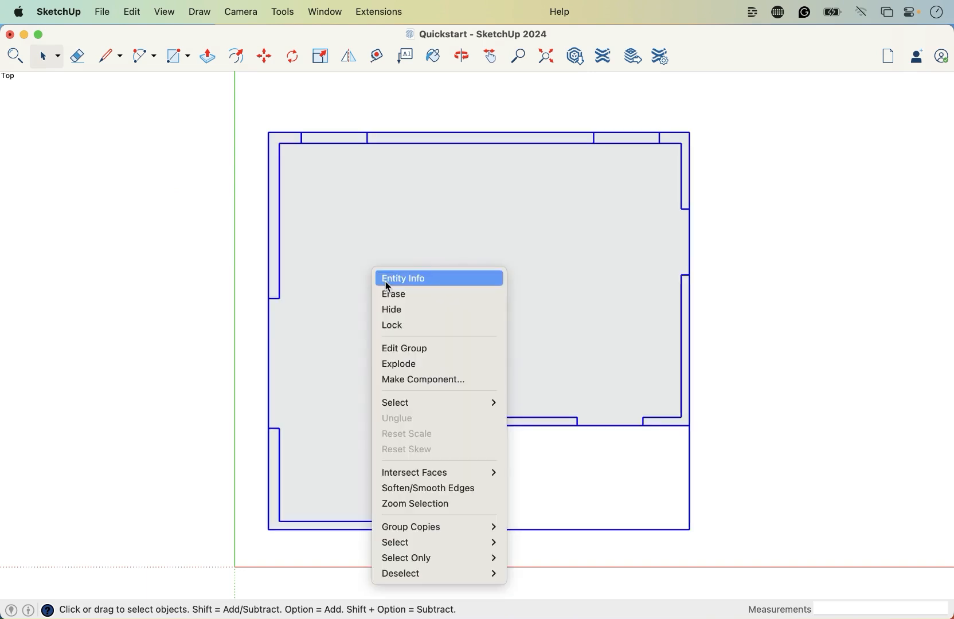
pyautogui.click(389, 280)
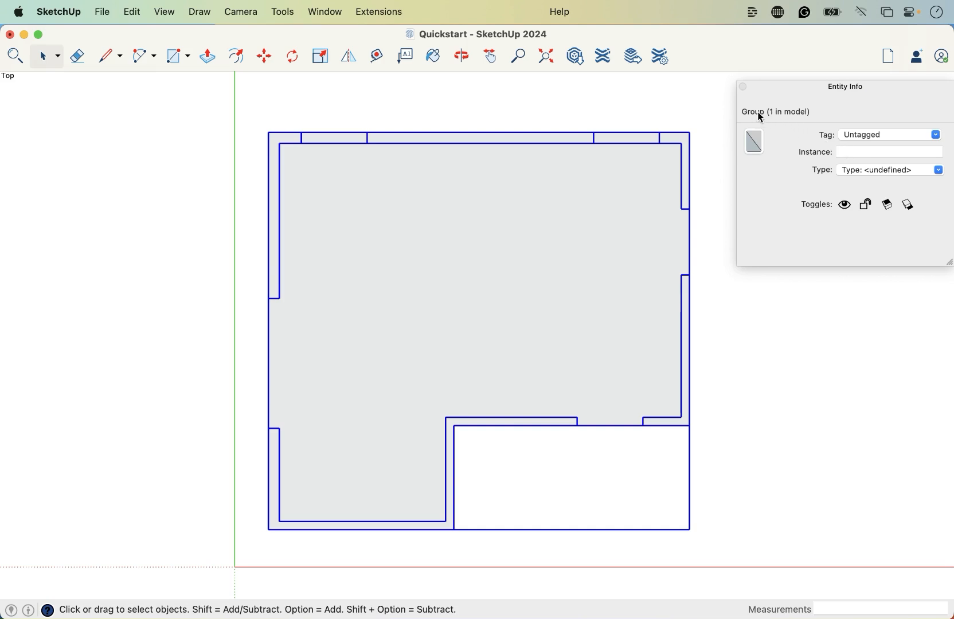
# Step: Draw a loose rectangle about 4' 3" wide in the empty space beside the floor plan's right wall
pyautogui.click(761, 372)
pyautogui.press('r')
pyautogui.click(828, 428)
pyautogui.click(735, 326)
pyautogui.press('space')
# Step: Compare the entity information of the loose rectangle's face, its upper edge, and the floor plan group
pyautogui.click(779, 404)
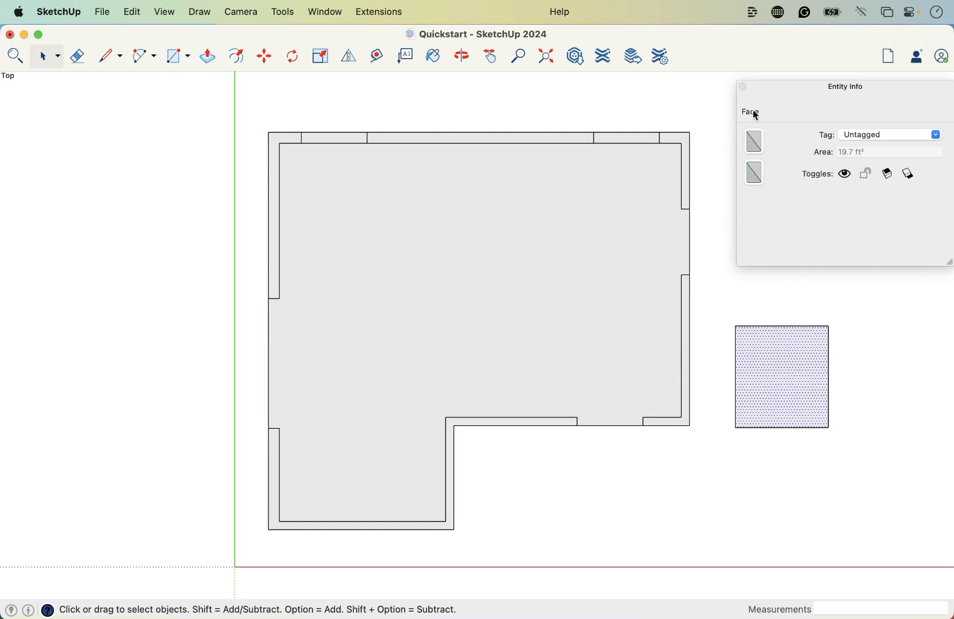
pyautogui.click(774, 326)
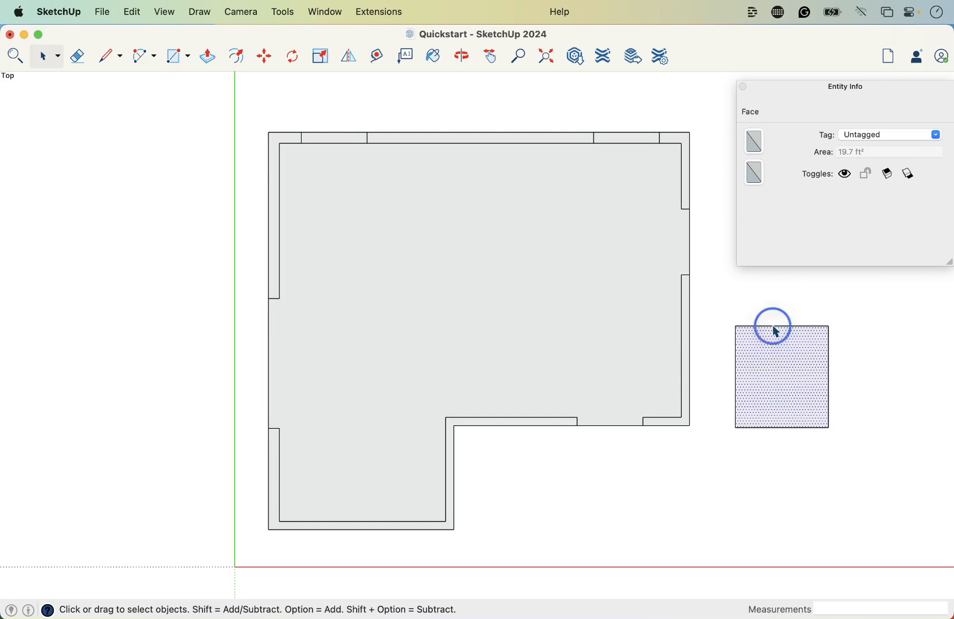
pyautogui.doubleClick(767, 380)
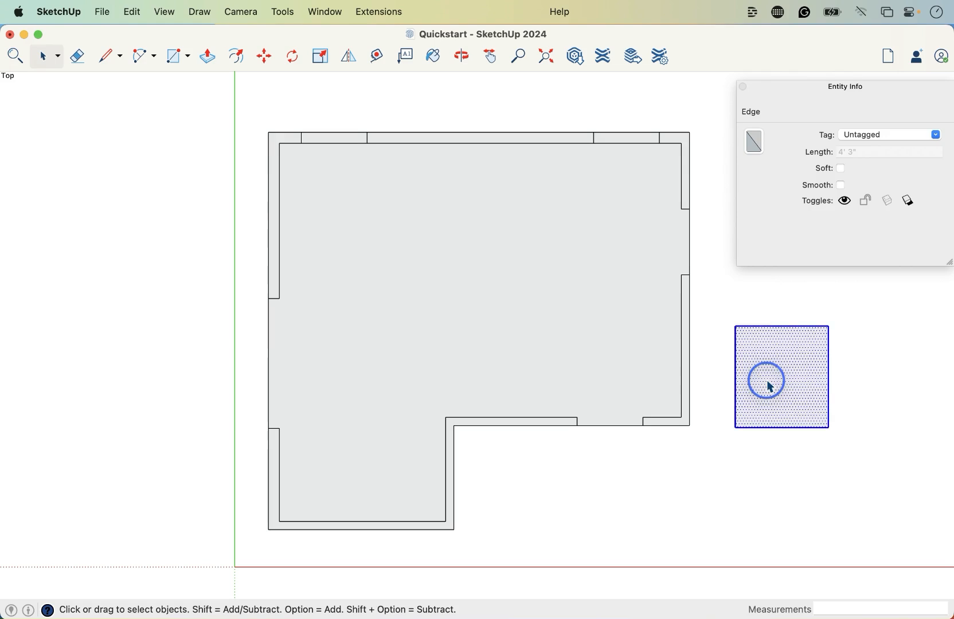
pyautogui.click(658, 354)
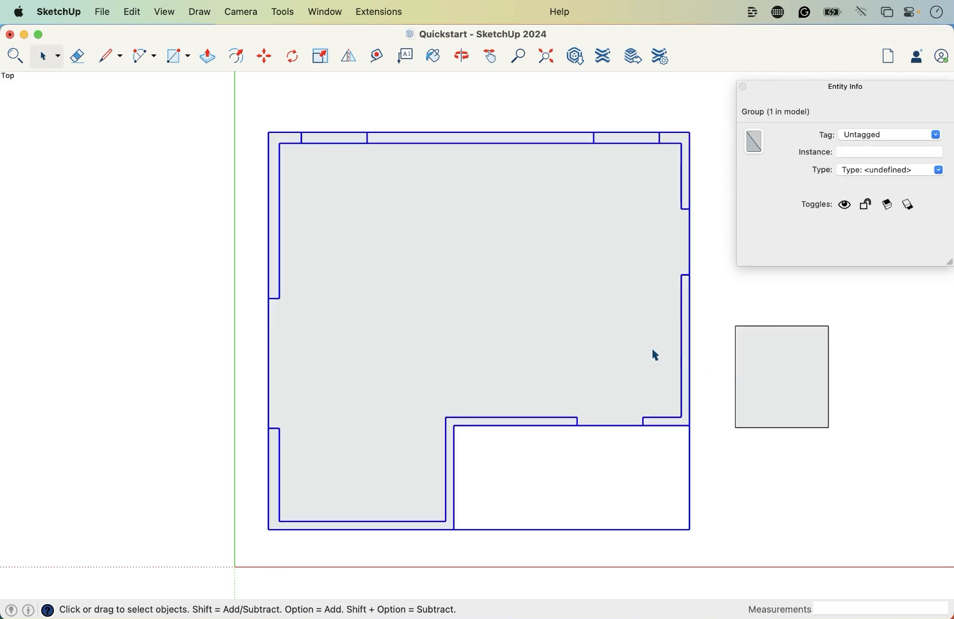
# Step: Delete the loose rectangle beside the floor plan together with its bounding edges
pyautogui.doubleClick(772, 391)
pyautogui.press('Delete')
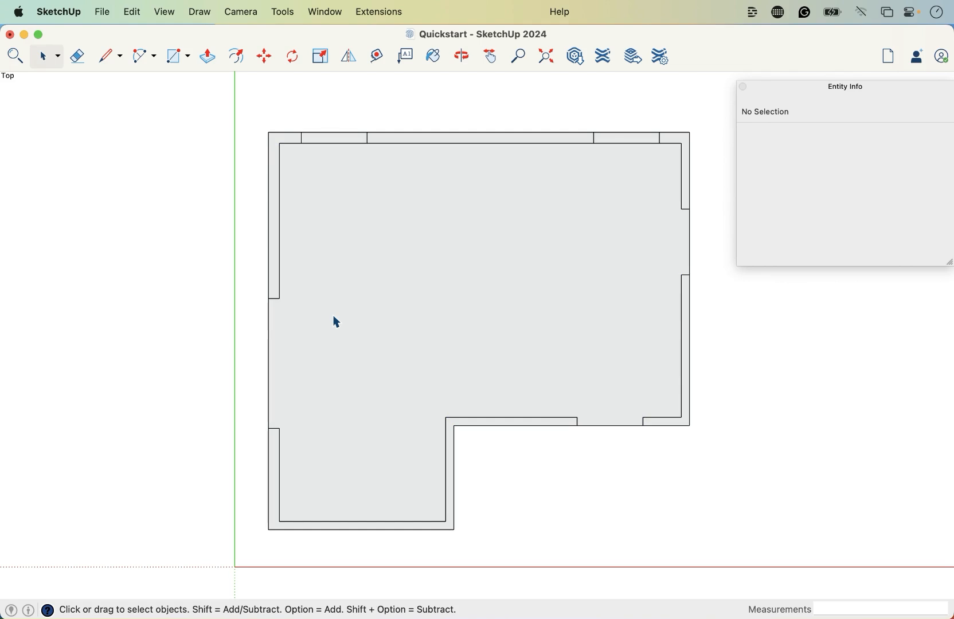
# Step: Check the floor plan group's entity information by selecting it as a whole, and leave nothing selected
pyautogui.click(408, 290)
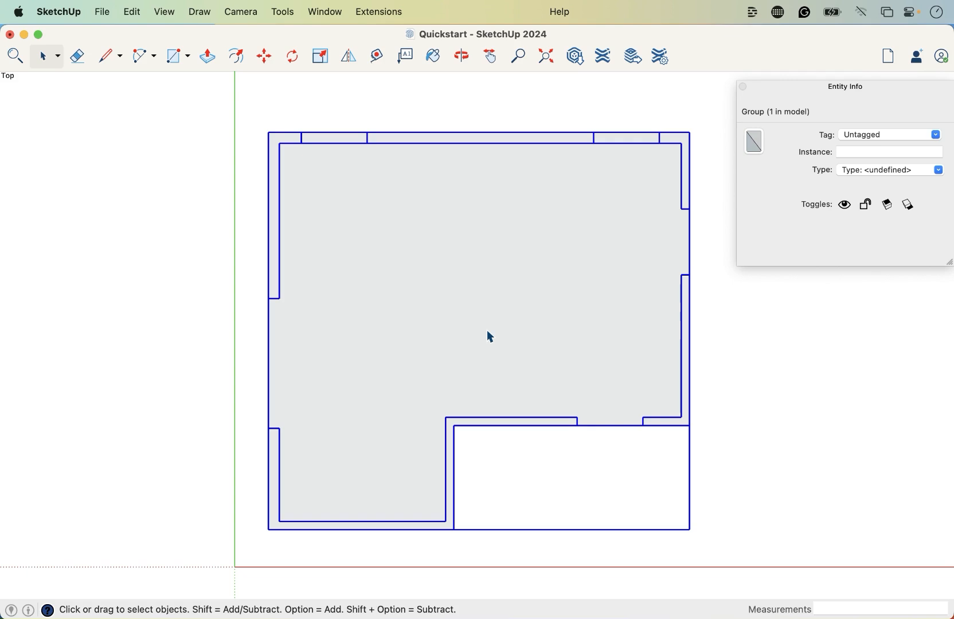
pyautogui.click(195, 339)
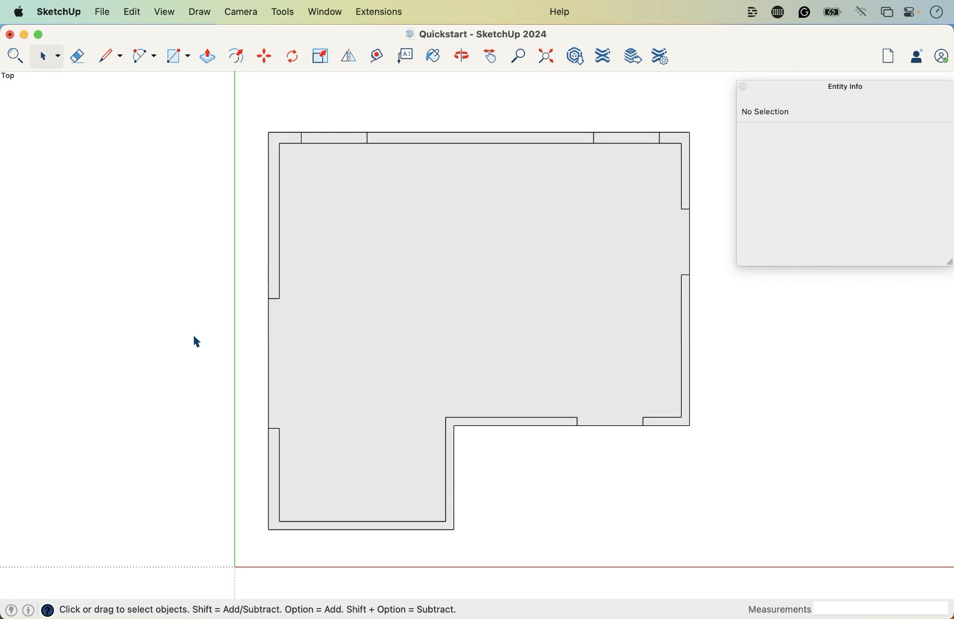
pyautogui.click(364, 297)
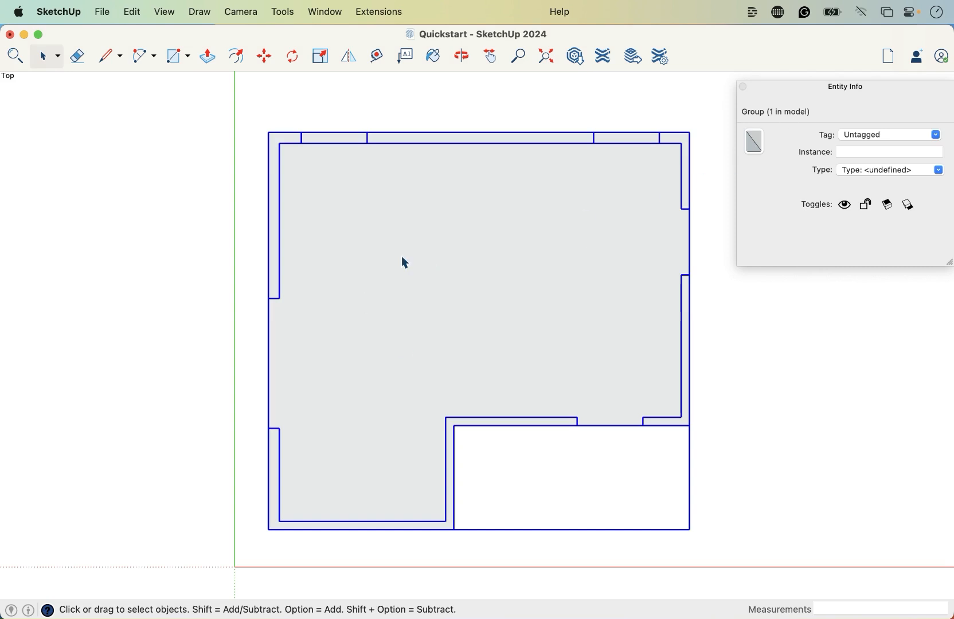
pyautogui.click(215, 302)
pyautogui.click(536, 497)
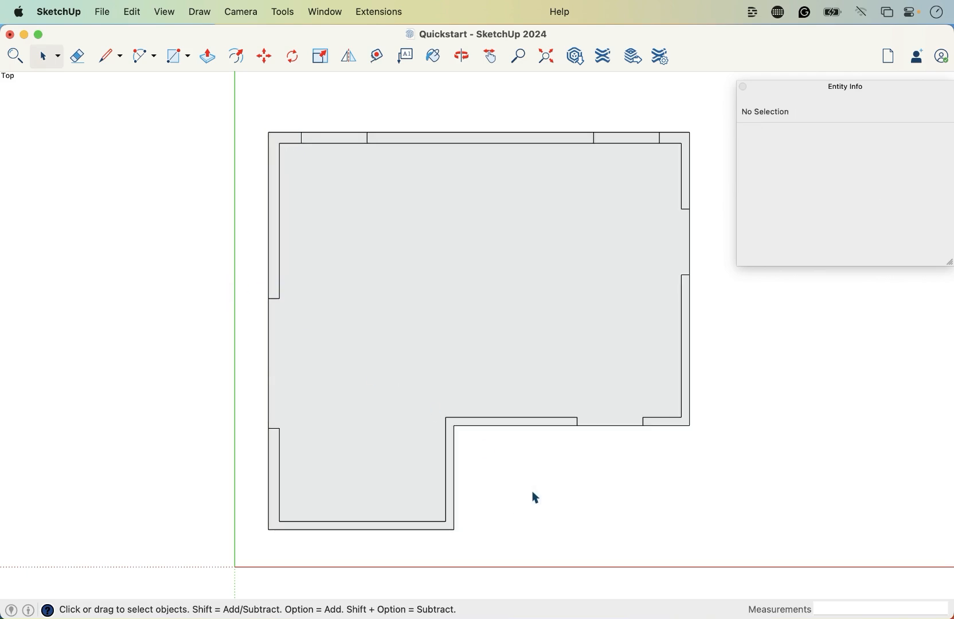